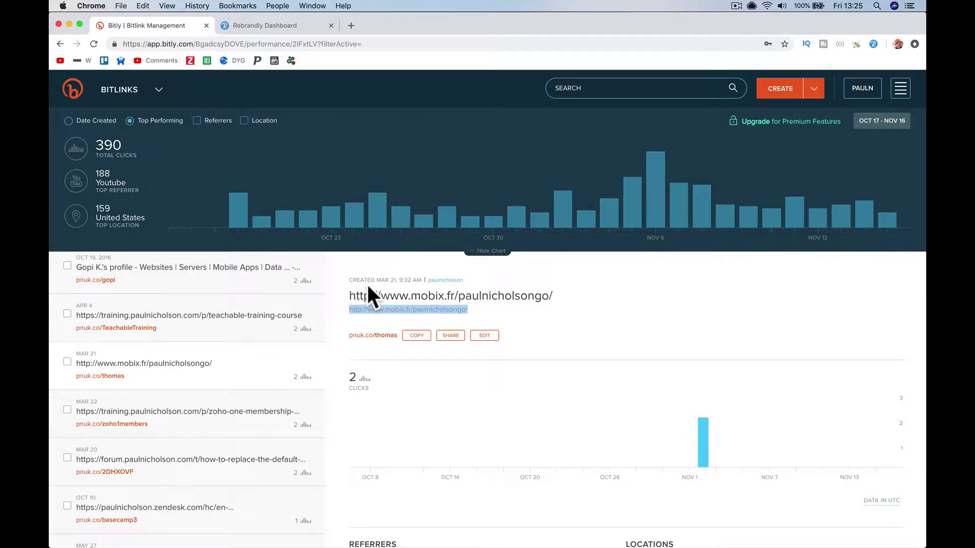
Browse the Bitlinks list, view the WooZone codecanyon link, then scroll down toward pnuk.co/shopify
left_click(413, 370)
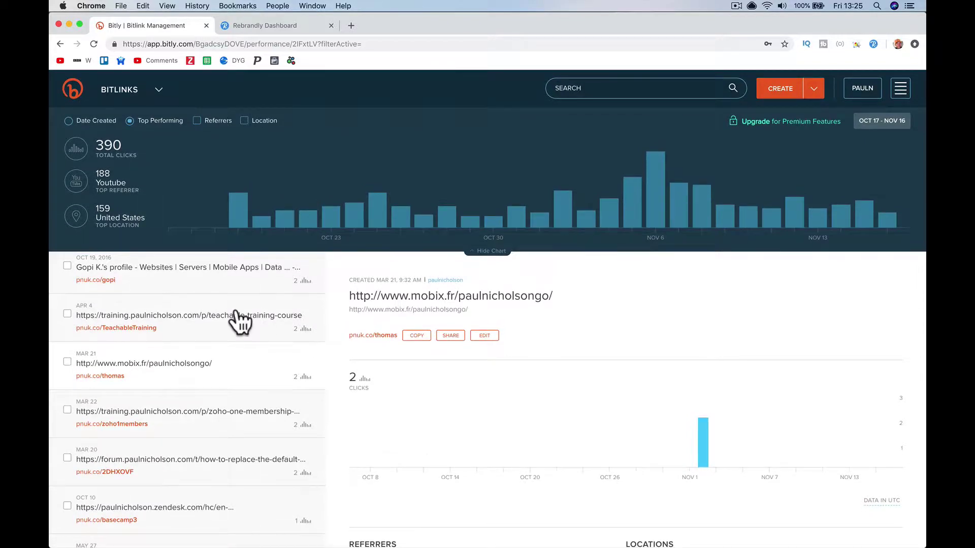
scroll(236, 319, "down", 10)
scroll(239, 321, "up", 10)
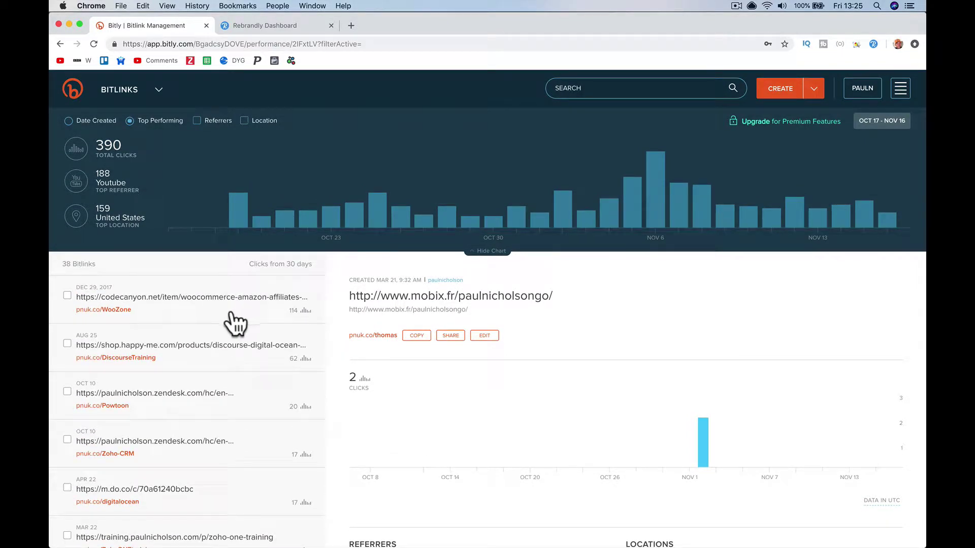
left_click(231, 315)
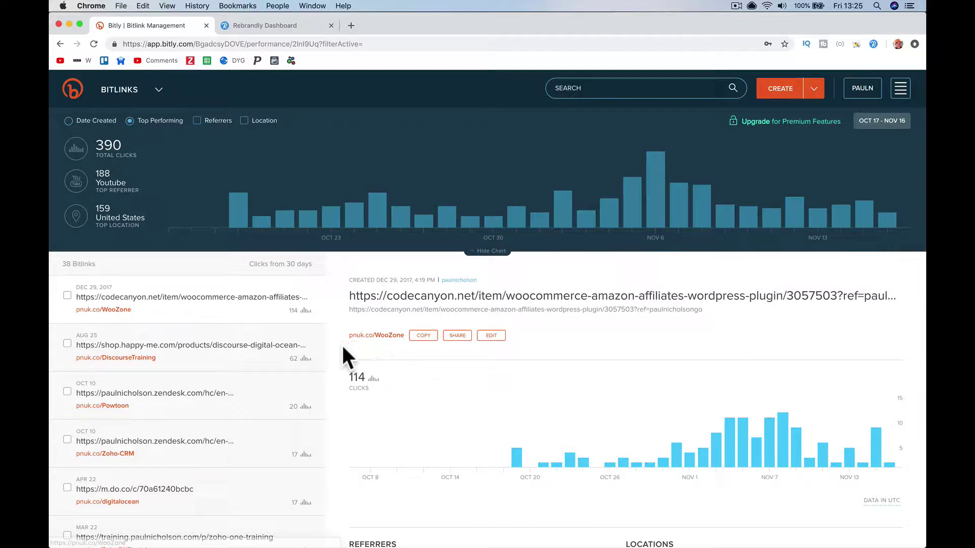
scroll(228, 391, "down", 4)
scroll(222, 394, "down", 8)
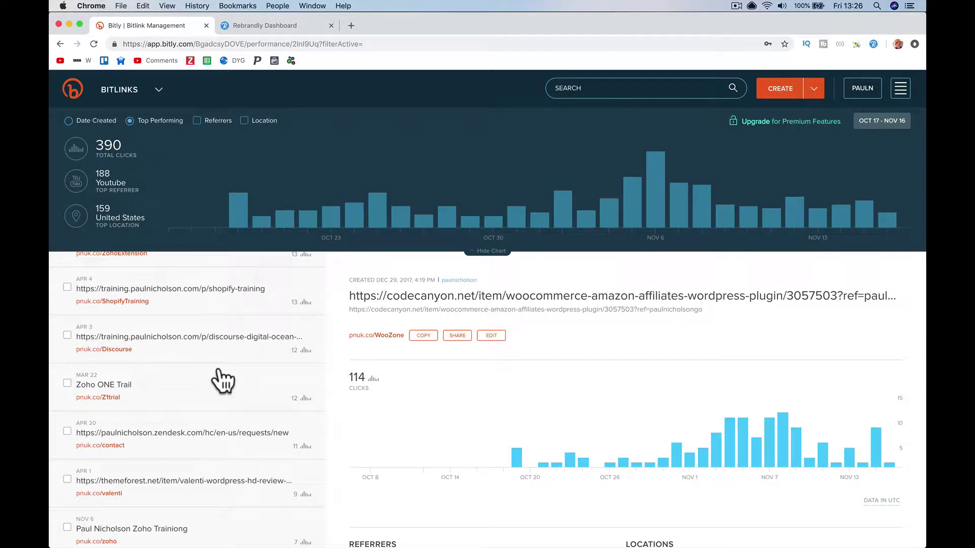
scroll(222, 381, "down", 5)
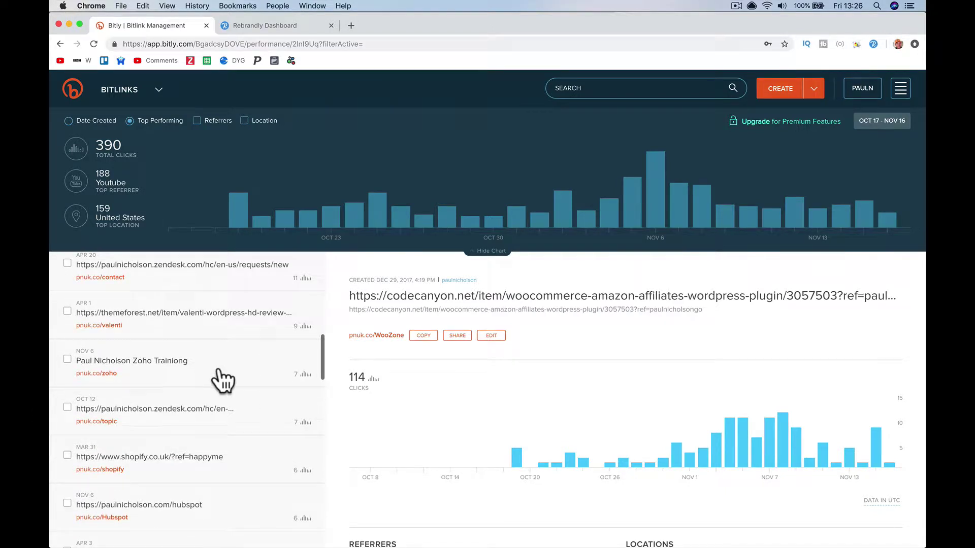
scroll(216, 406, "down", 2)
Open the pnuk.co/shopify link details and highlight ref=happyme in its destination URL
left_click(235, 439)
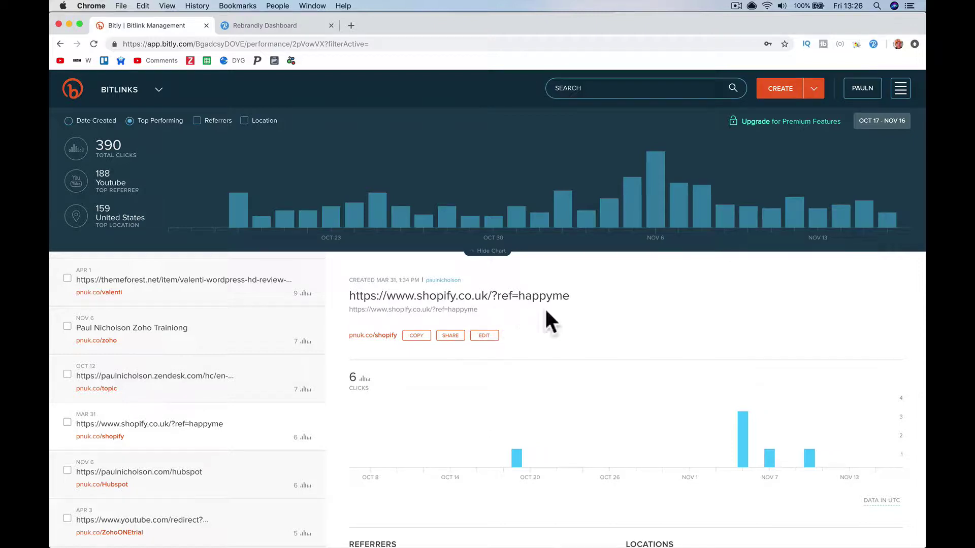
left_click_drag(498, 296, 571, 295)
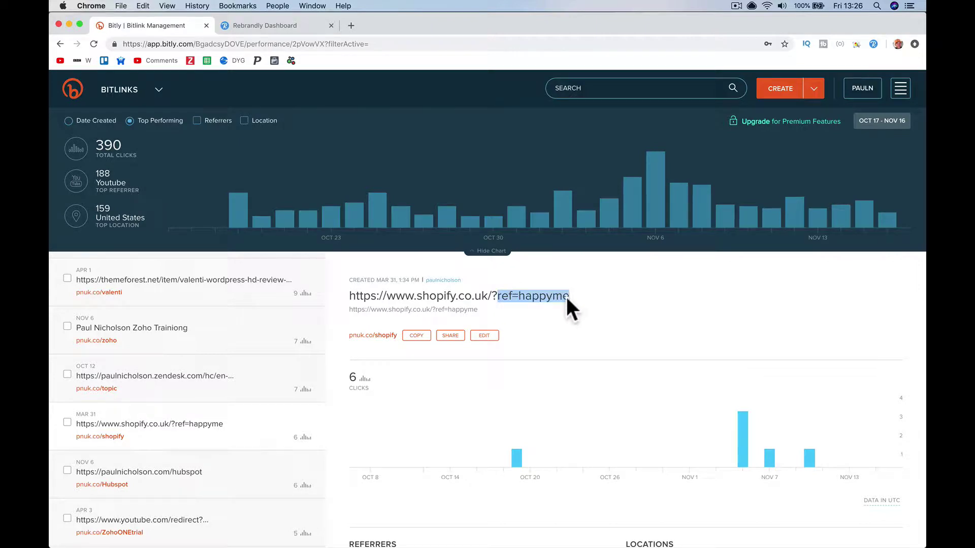
left_click(485, 336)
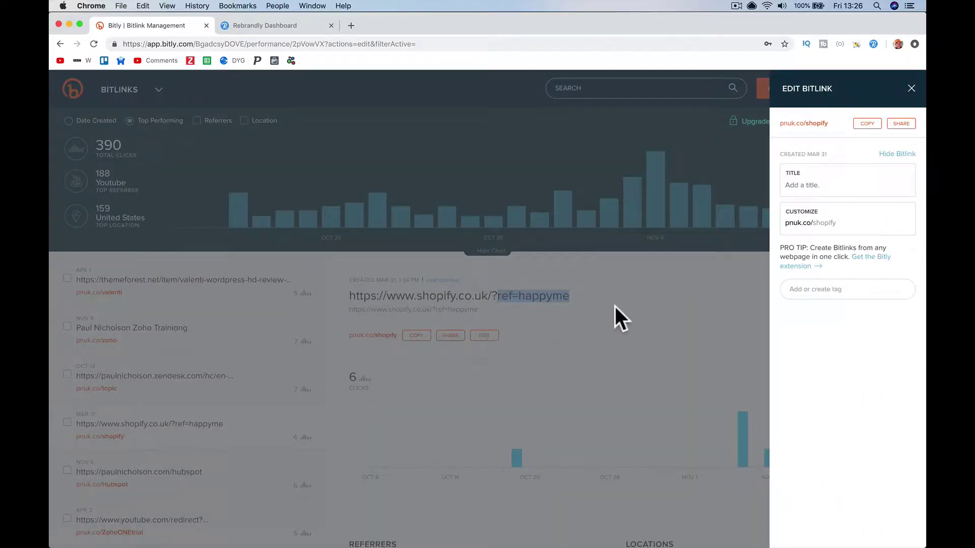
left_click_drag(785, 223, 808, 224)
left_click(808, 226)
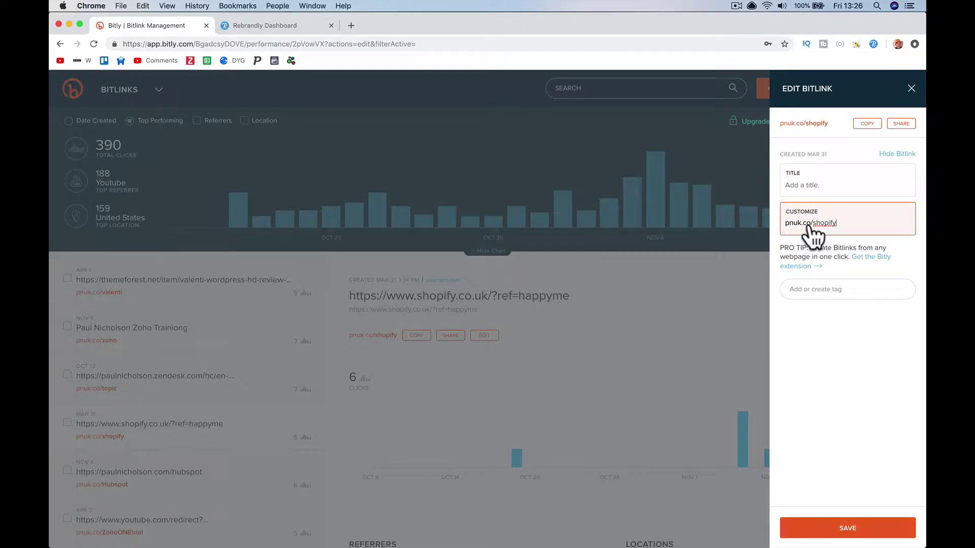
left_click(846, 223)
left_click(640, 256)
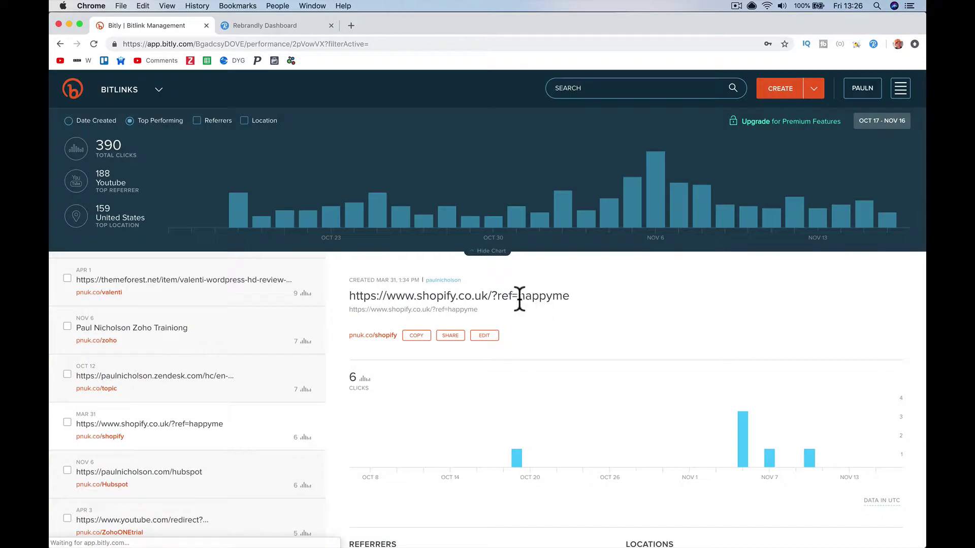
left_click_drag(513, 297, 570, 297)
double_click(553, 294)
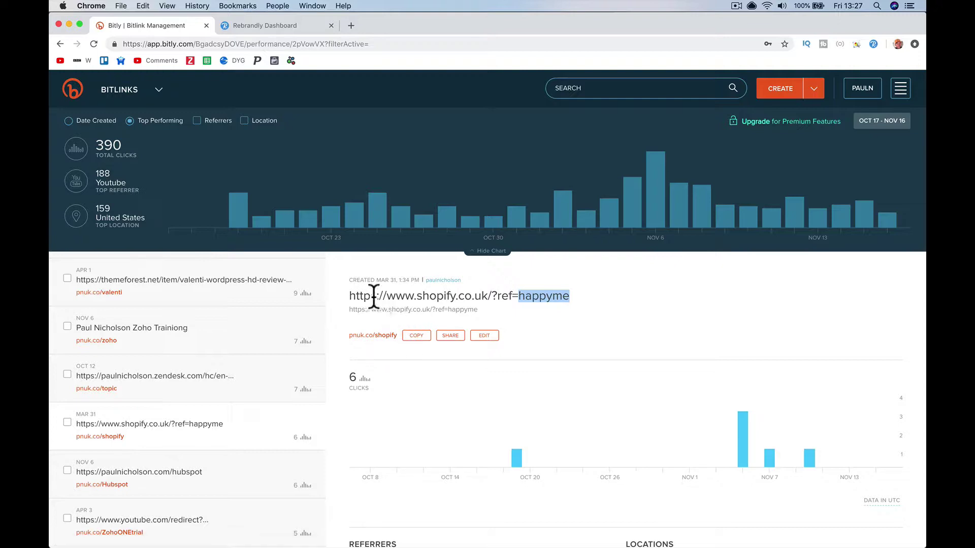
triple_click(496, 294)
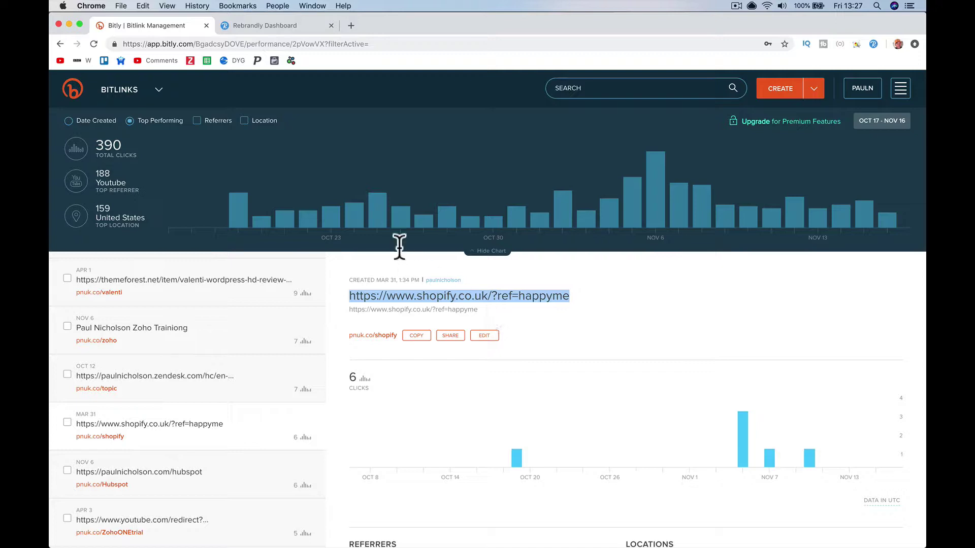
mouse_move(364, 184)
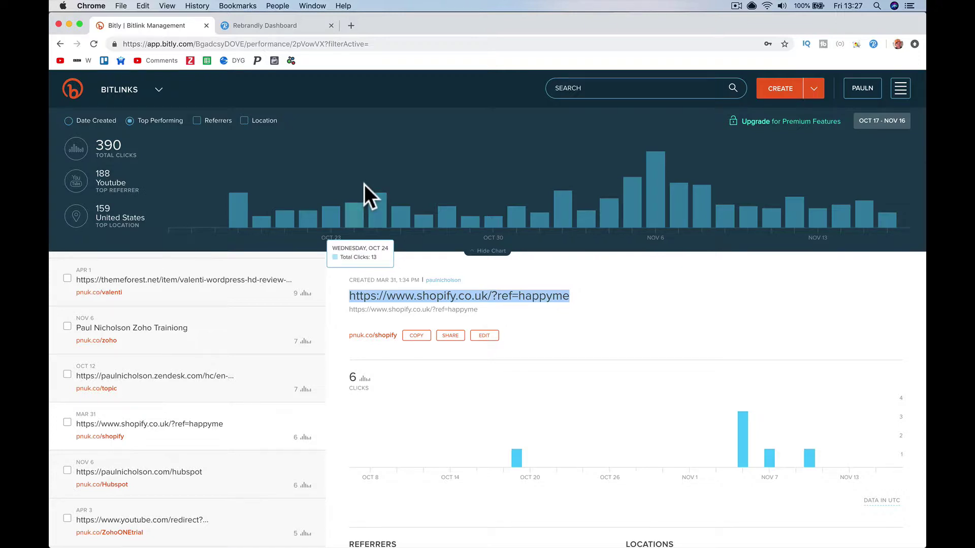
On the Rebrandly dashboard, scroll to pnuk.co/shopify and open its link details
left_click(292, 28)
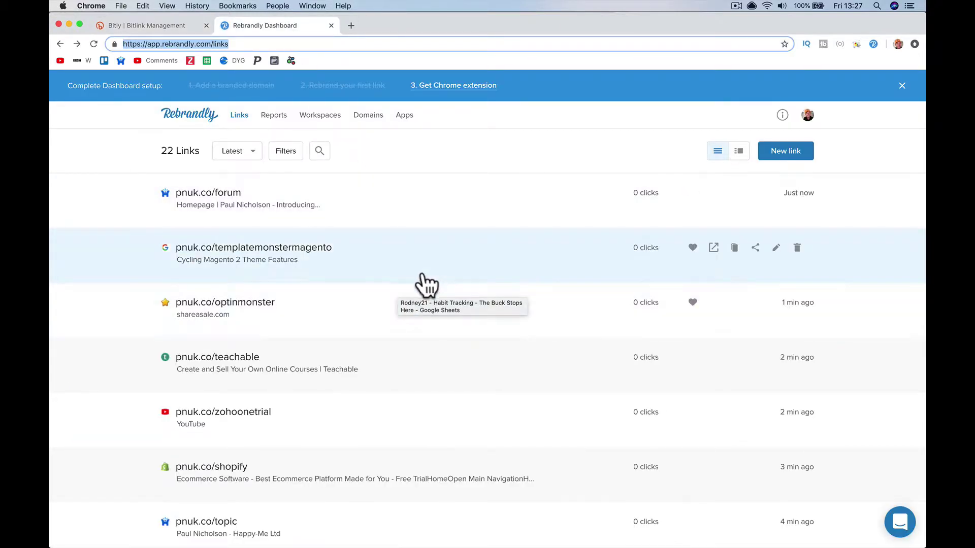
scroll(424, 282, "down", 2)
scroll(428, 284, "down", 2)
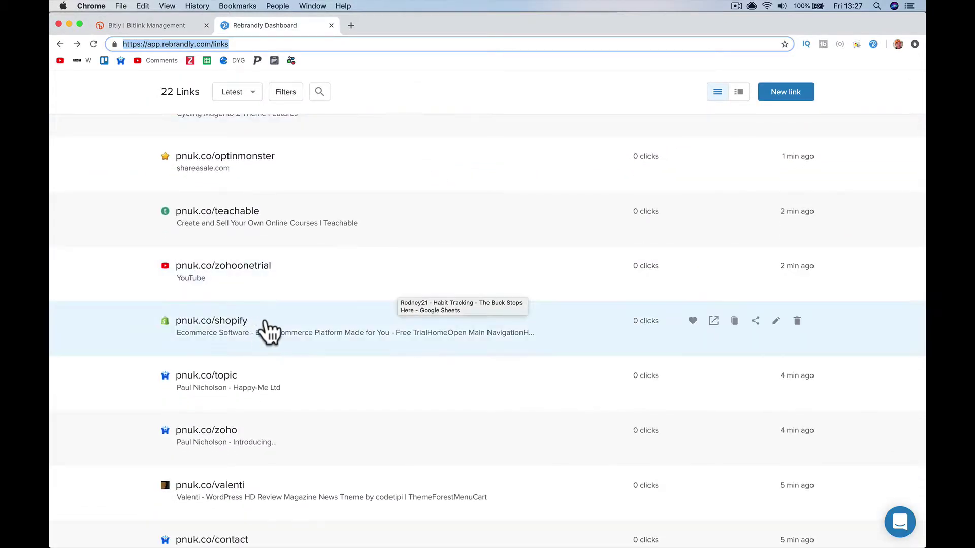
left_click(295, 333)
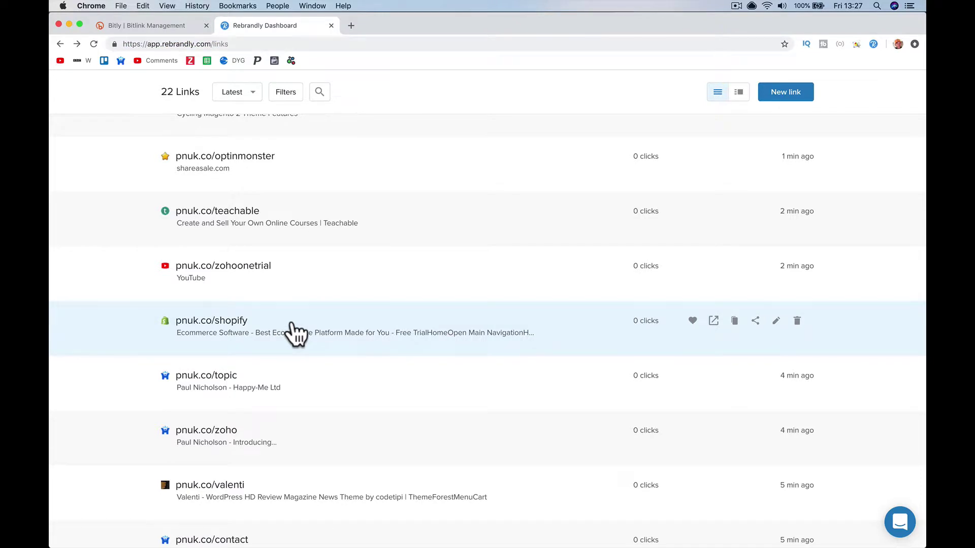
left_click(779, 334)
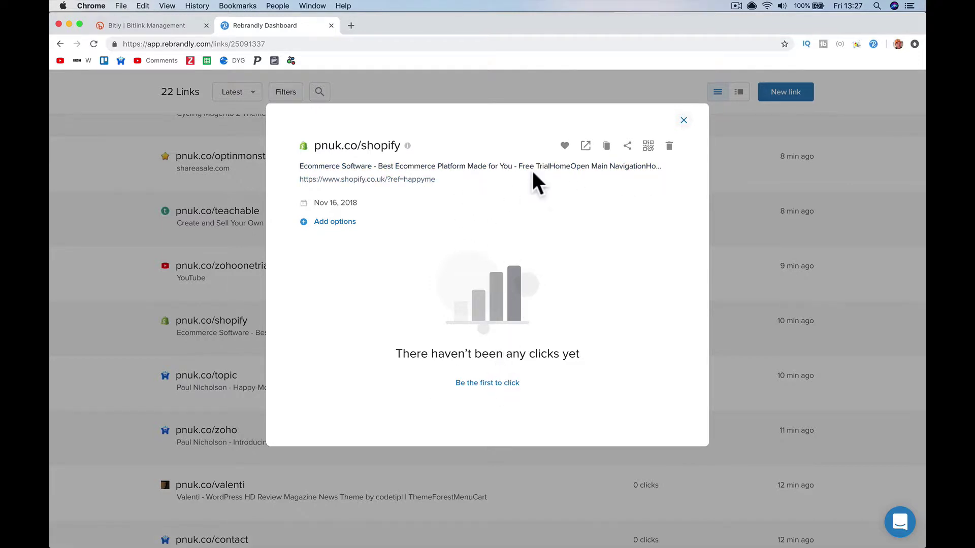
Append 'discount' to the pnuk.co/shopify destination, making it ?ref=happymediscount, and save
left_click(660, 167)
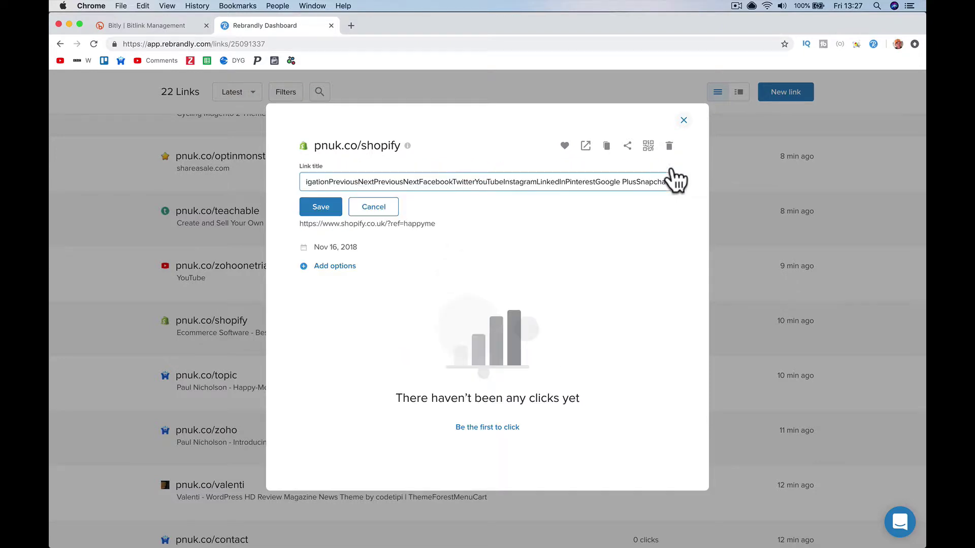
left_click(390, 208)
left_click(442, 180)
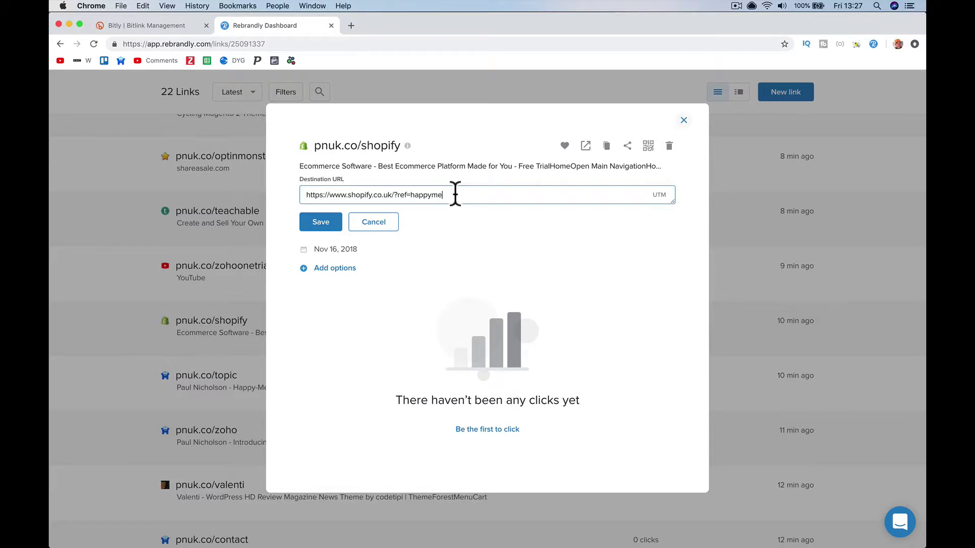
type("discount")
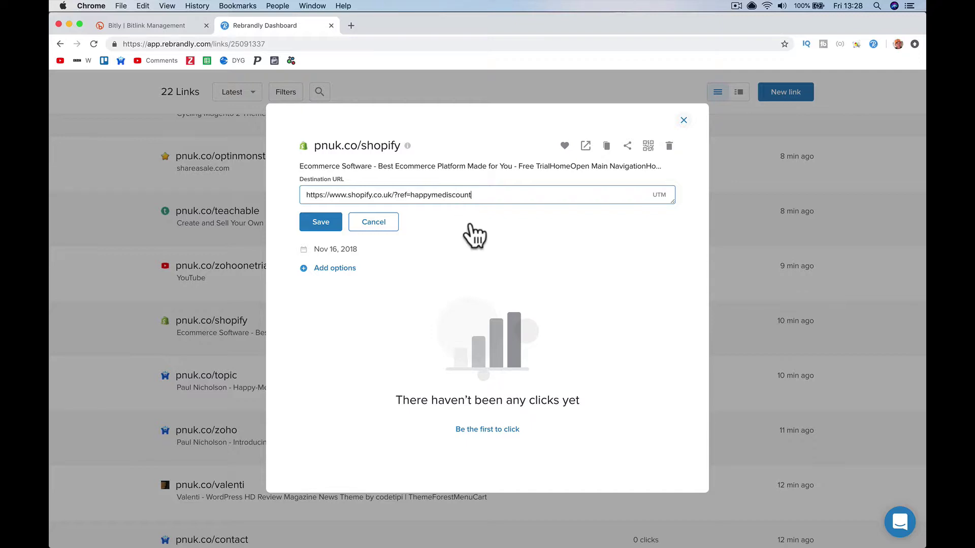
left_click(330, 224)
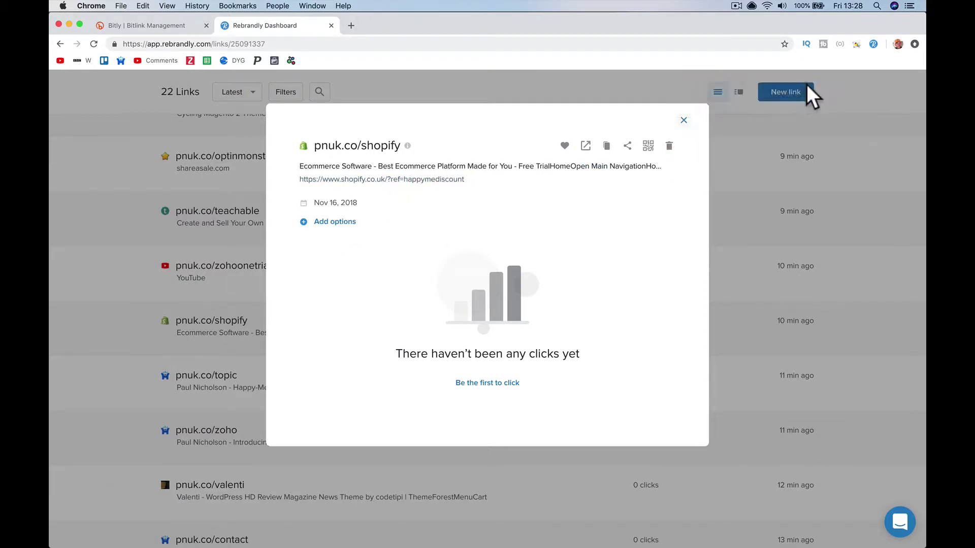
Reopen pnuk.co/shopify details and select its whole destination URL ending ?ref=happymediscount
left_click(798, 85)
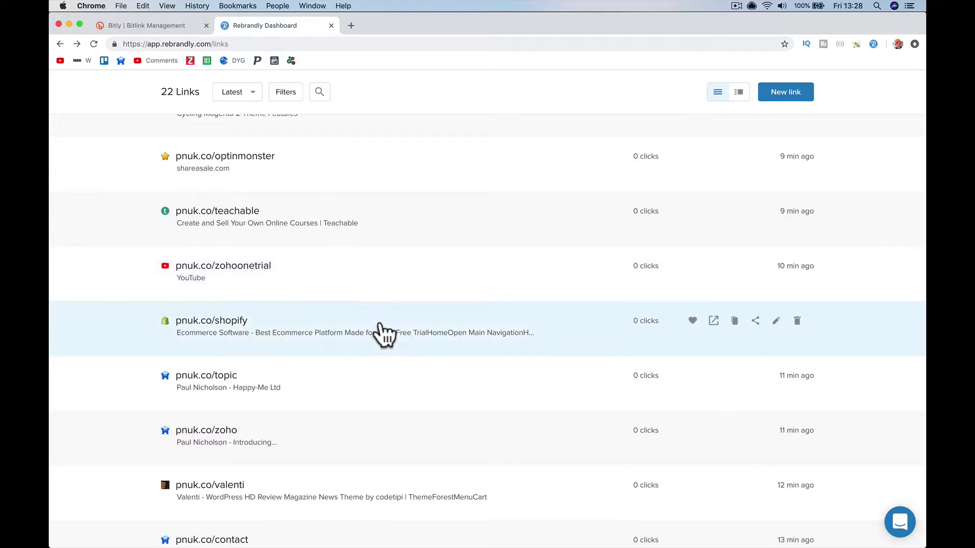
left_click(177, 27)
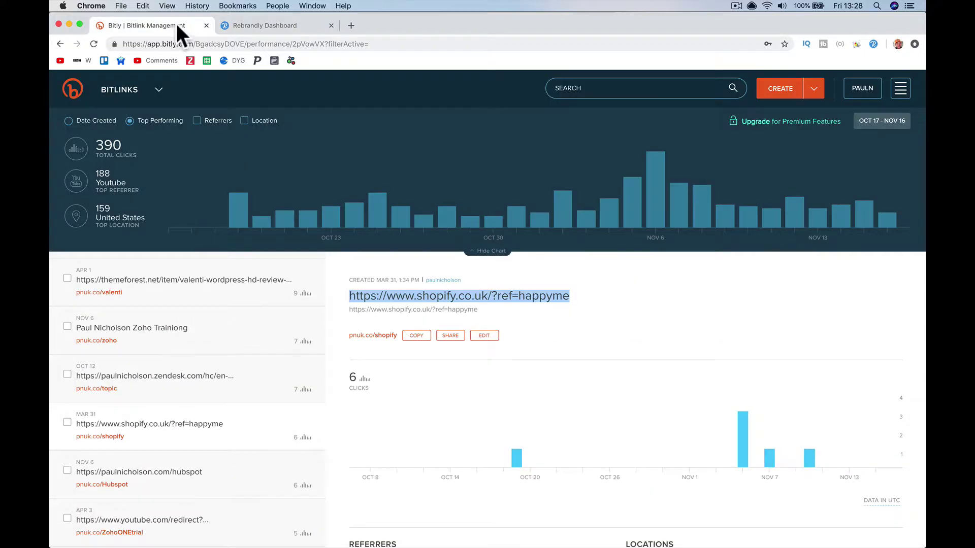
left_click(264, 28)
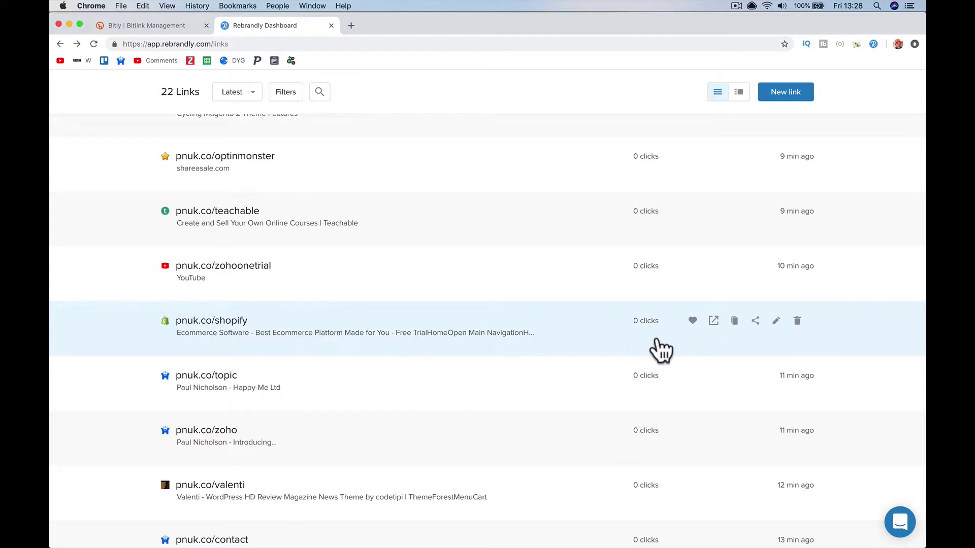
left_click(775, 321)
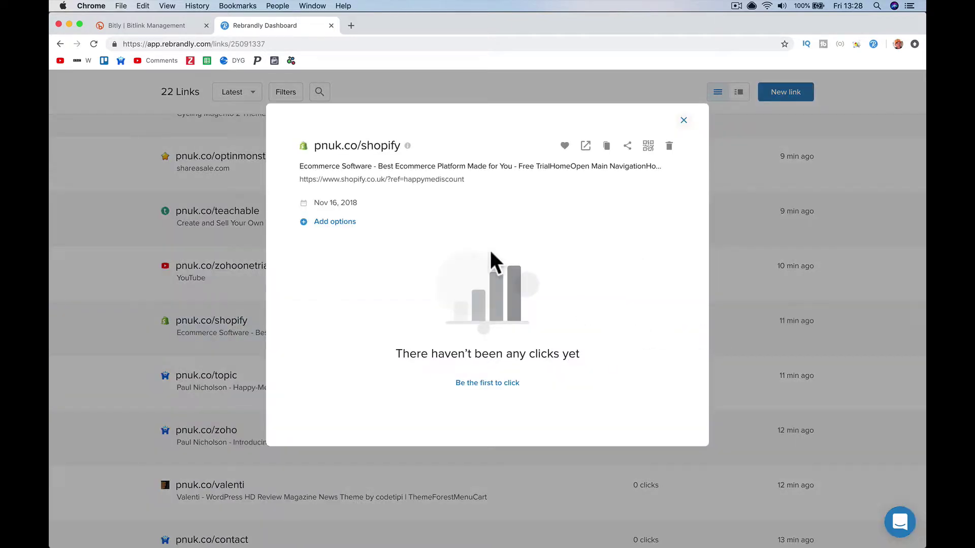
left_click(441, 180)
triple_click(442, 195)
key("super+c")
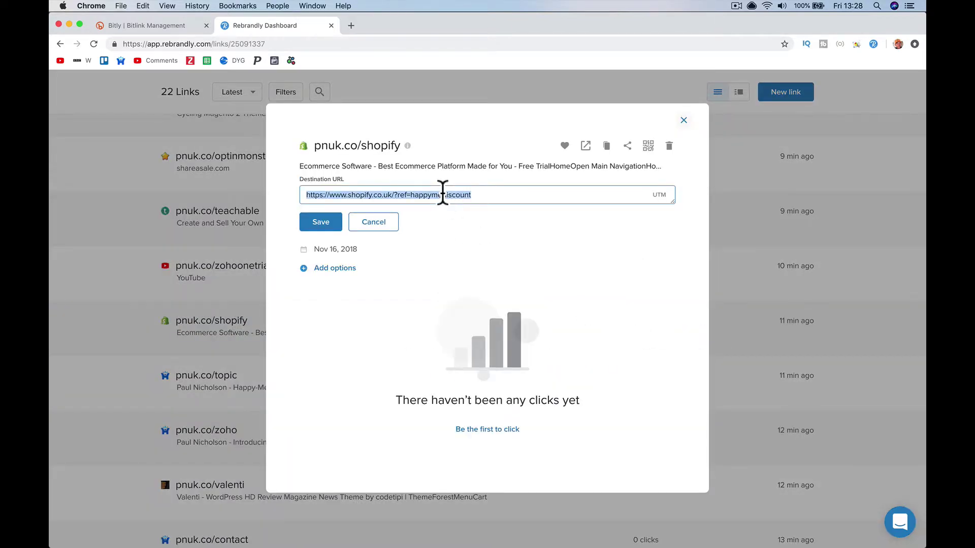
In Bitly, open and close the pnuk.co/shopify bitlink editor, then start creating a new bitlink
left_click(168, 23)
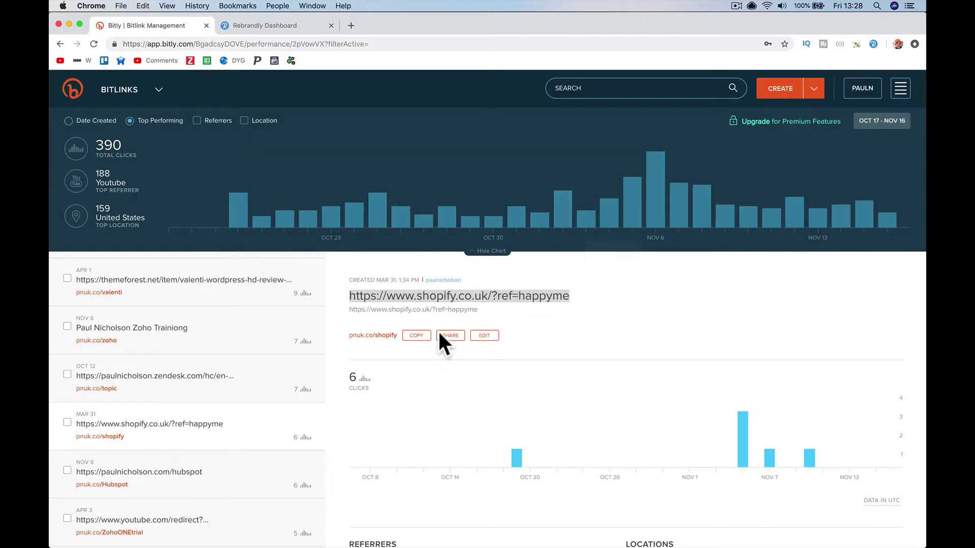
left_click(486, 336)
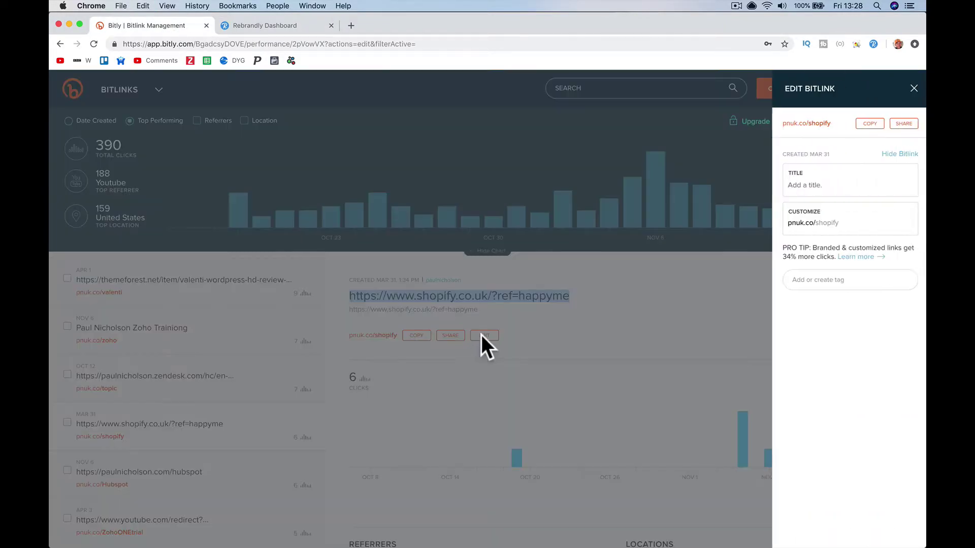
left_click(850, 188)
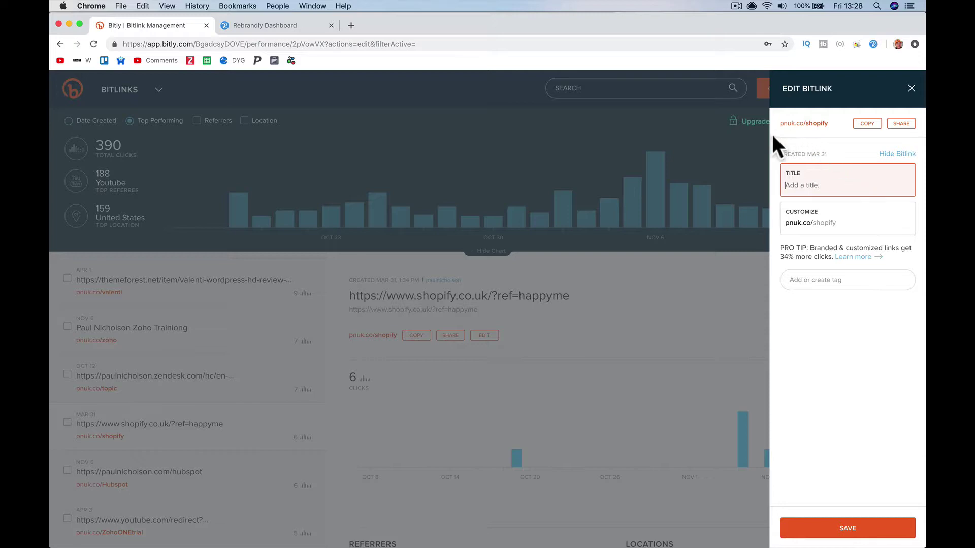
left_click(684, 93)
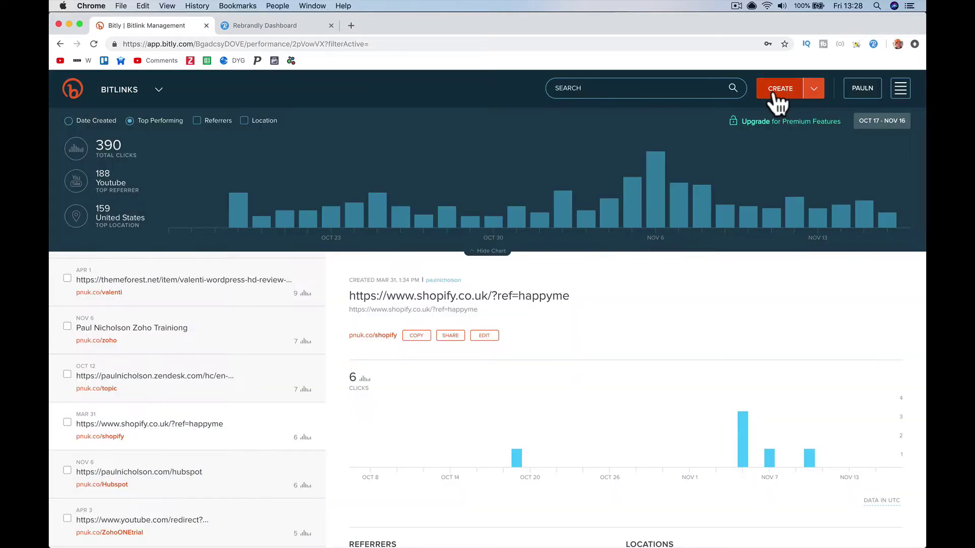
left_click(774, 91)
Paste the ?ref=happymediscount URL as the long link and try saving back-half 'Shopify'
key("super+v")
key("super+space")
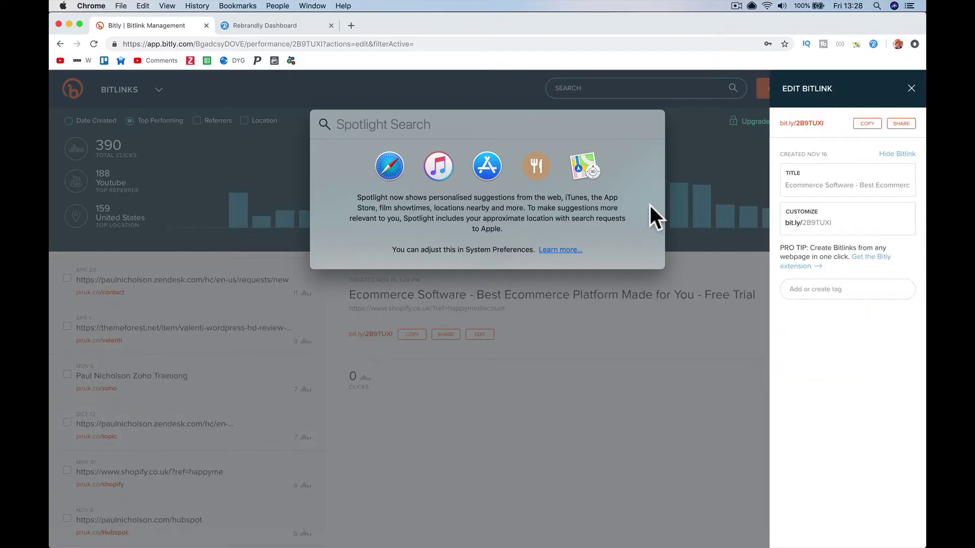
key("Escape")
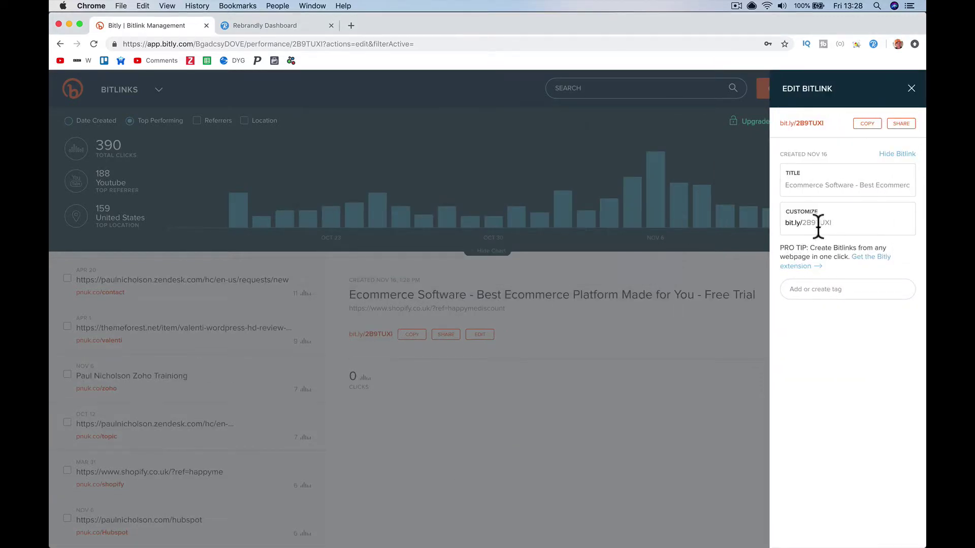
left_click_drag(802, 224, 855, 219)
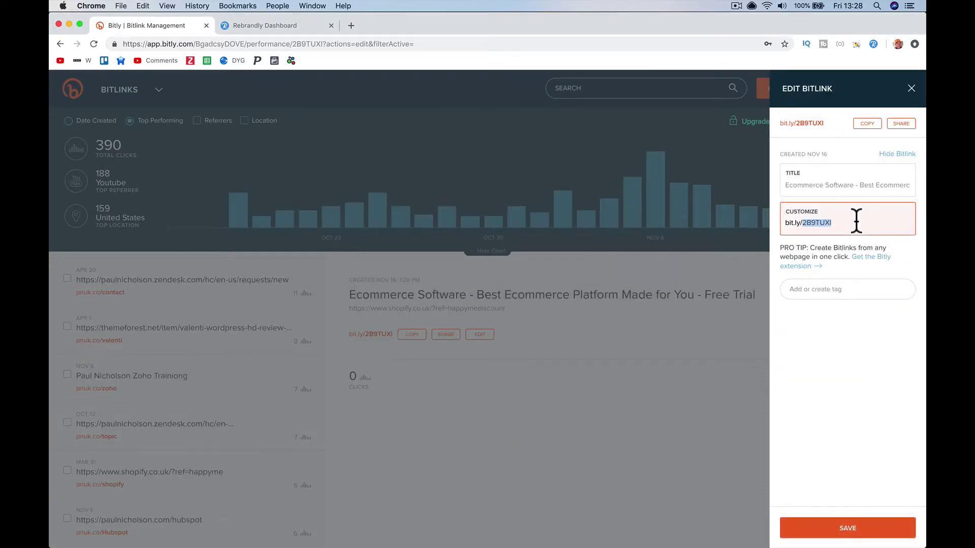
type("shopify")
left_click(857, 274)
left_click(858, 218)
left_click(802, 224)
type("S")
left_click(848, 222)
left_click(849, 529)
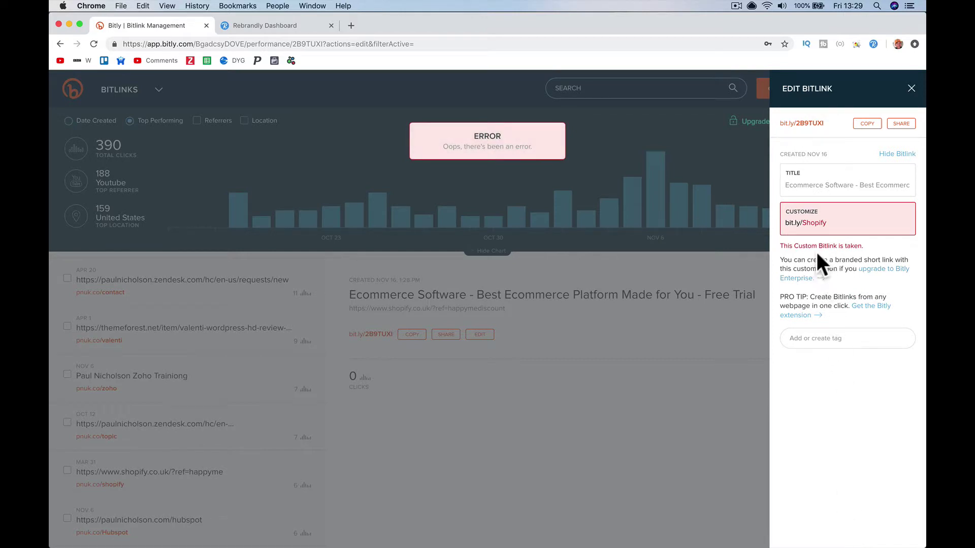
After 'shopifydiscount' is rejected as taken, save back-half shopifydiscount12 and close the panel
left_click(804, 223)
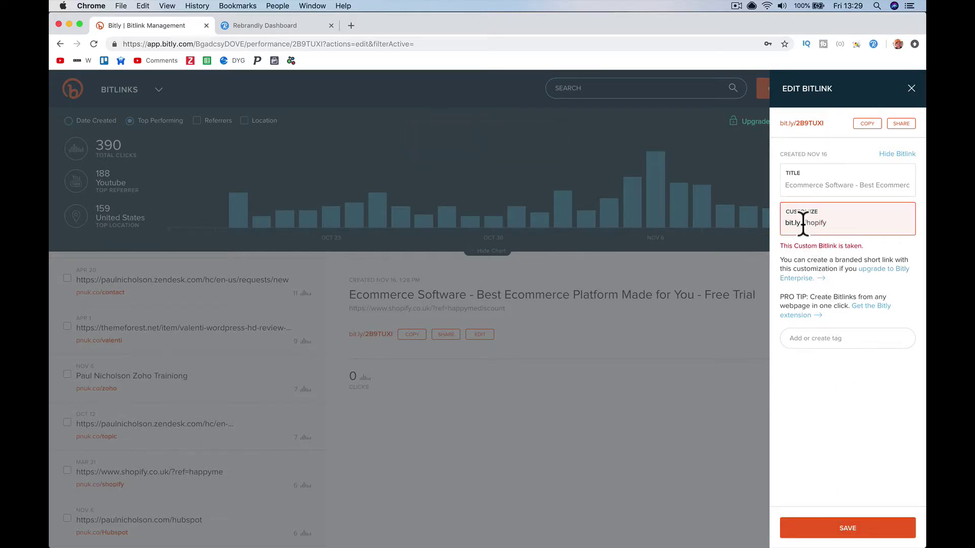
left_click(833, 528)
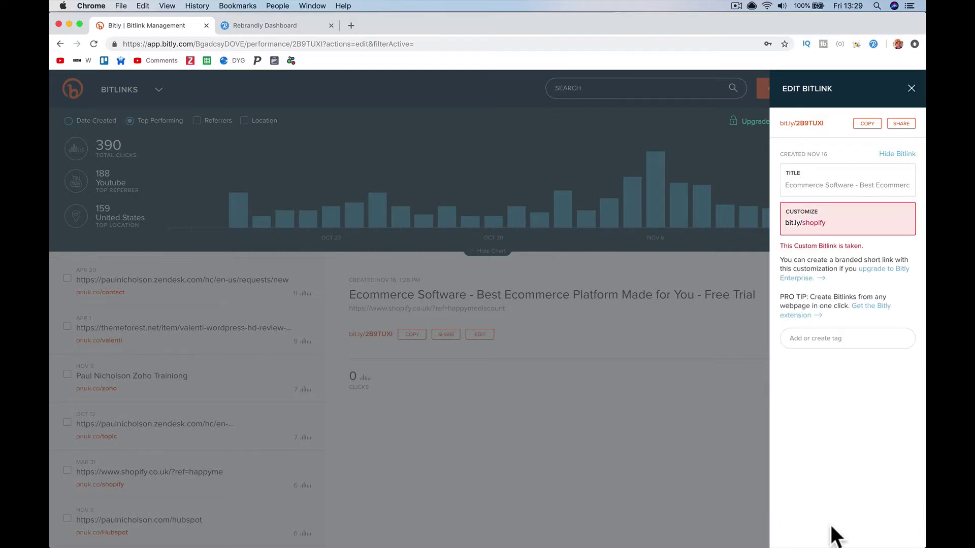
left_click(838, 231)
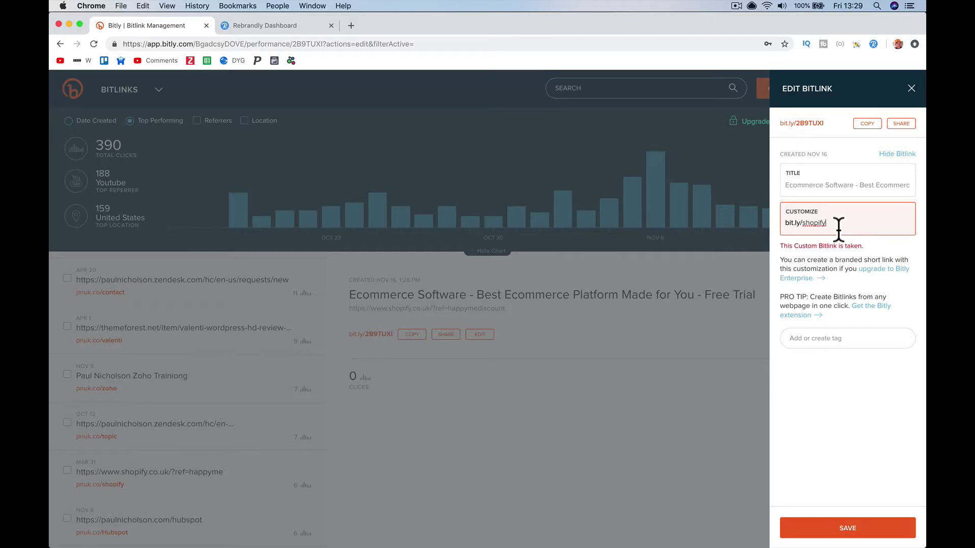
type("discount")
left_click(833, 530)
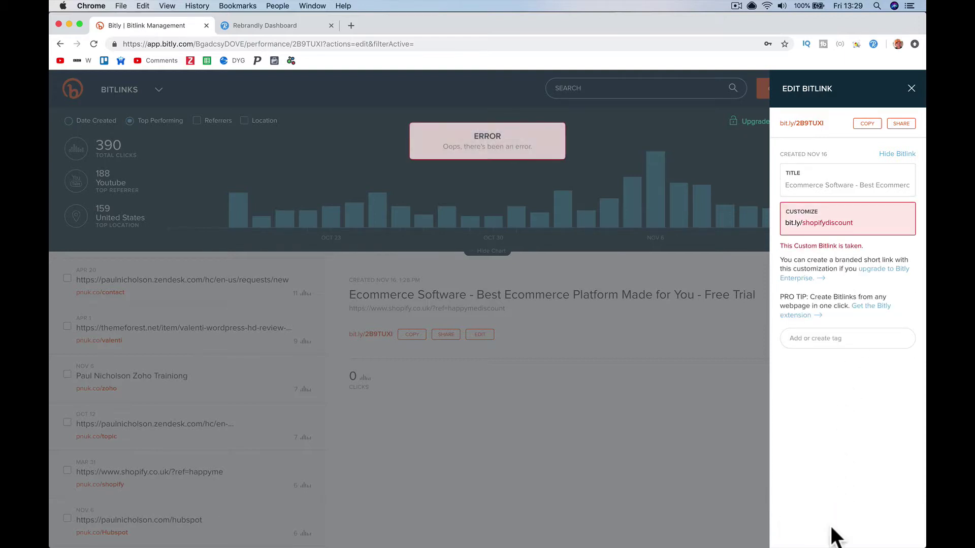
left_click(860, 226)
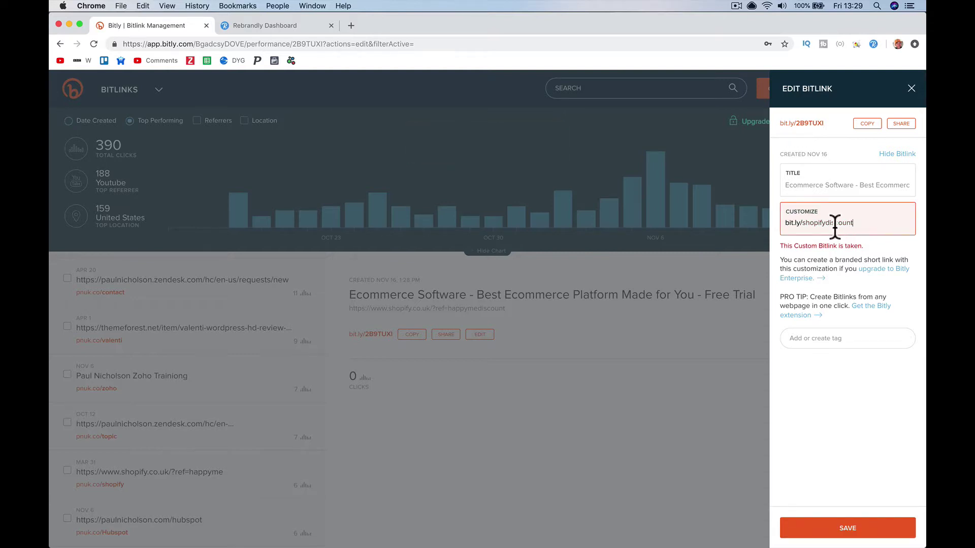
type("12")
left_click(844, 528)
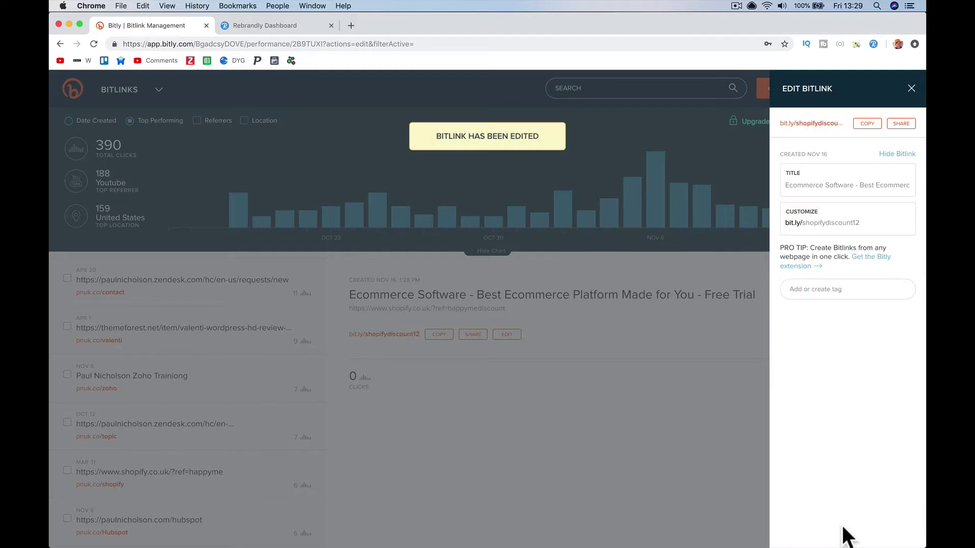
left_click(636, 344)
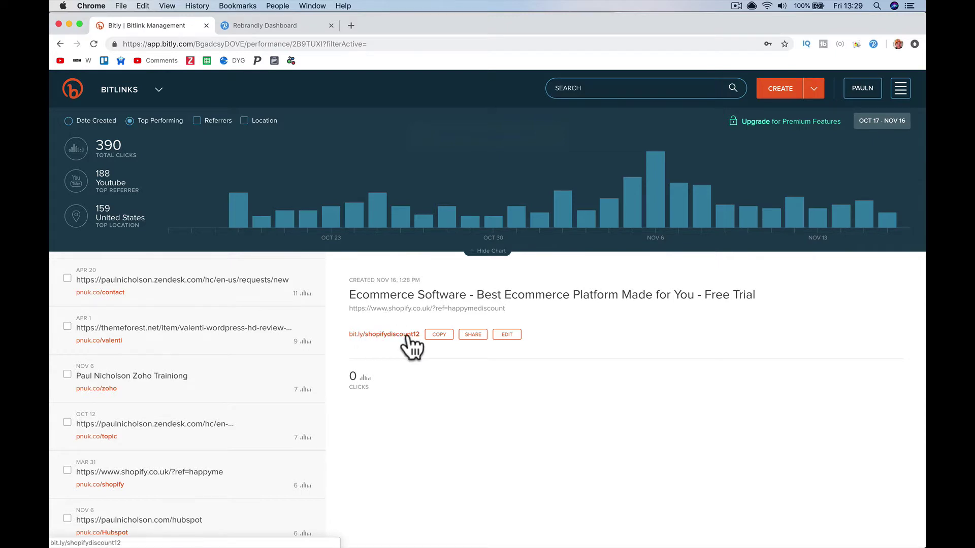
In Rebrandly, delete 'discount' from the pnuk.co/shopify destination so it reads ?ref=happyme, and save
left_click(285, 26)
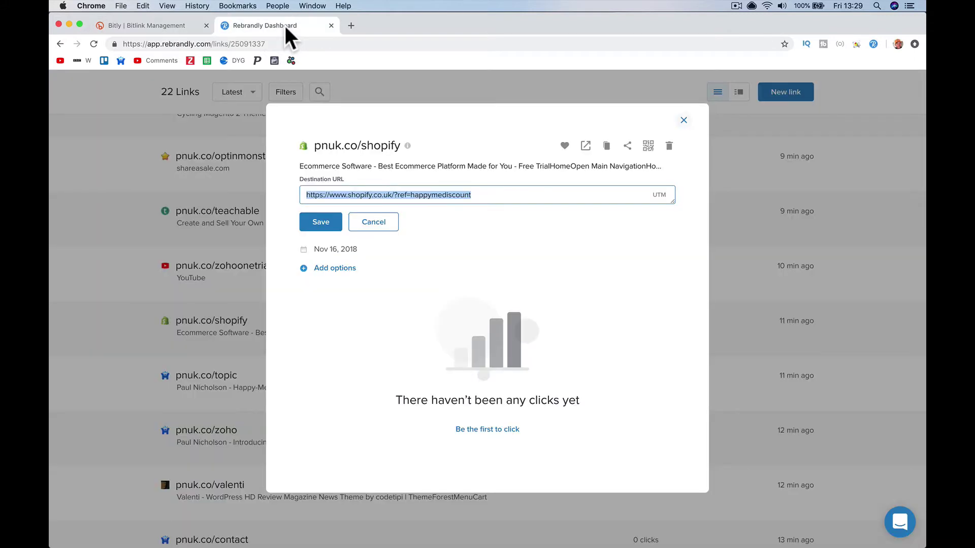
left_click(683, 120)
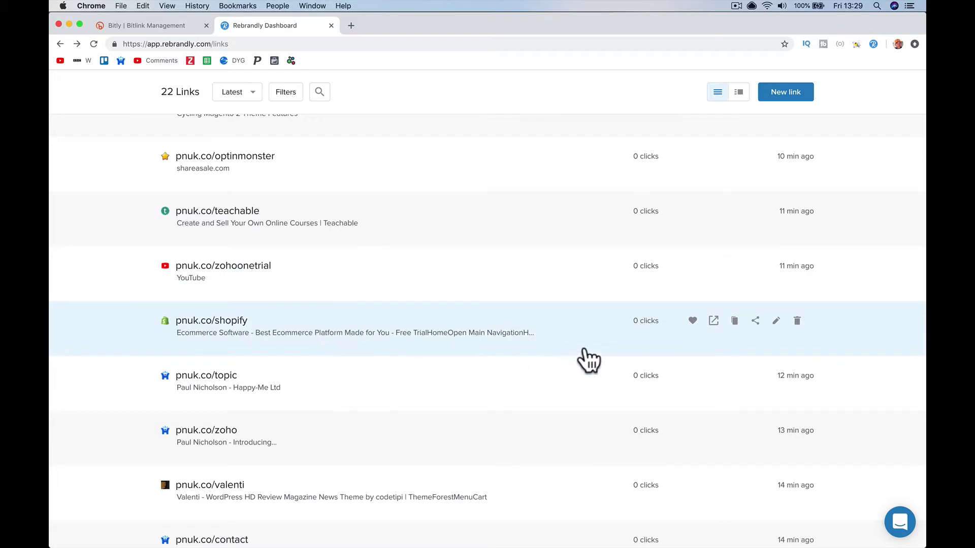
left_click(776, 321)
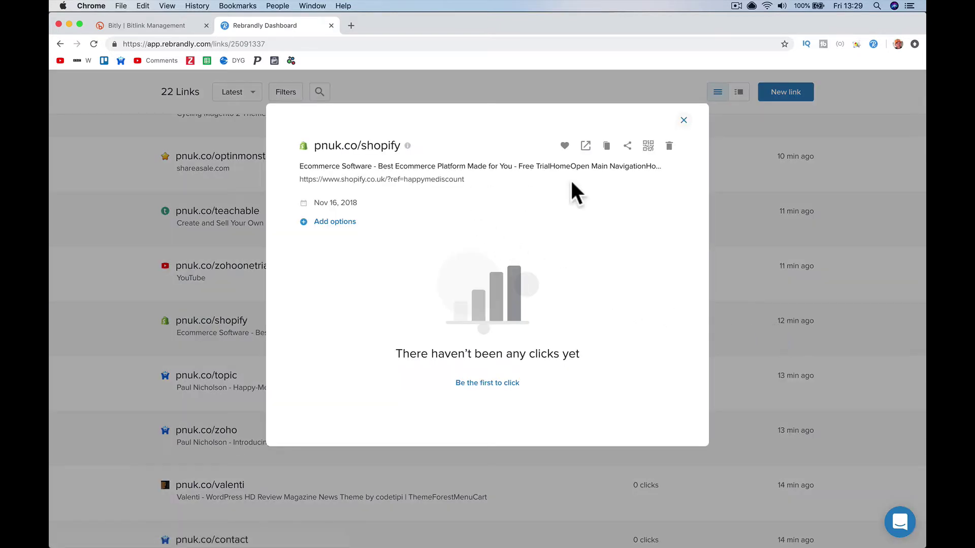
left_click(483, 180)
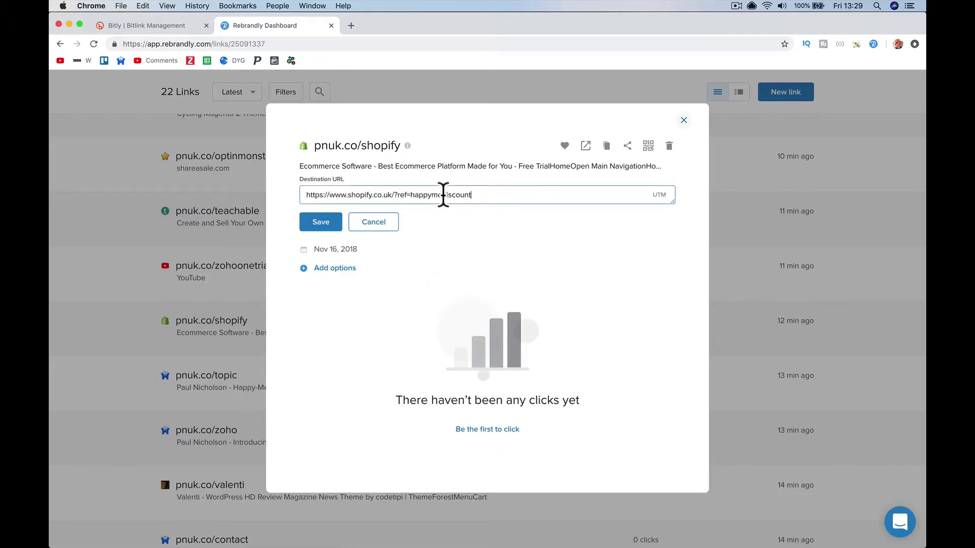
left_click_drag(443, 195, 507, 193)
key("BackSpace")
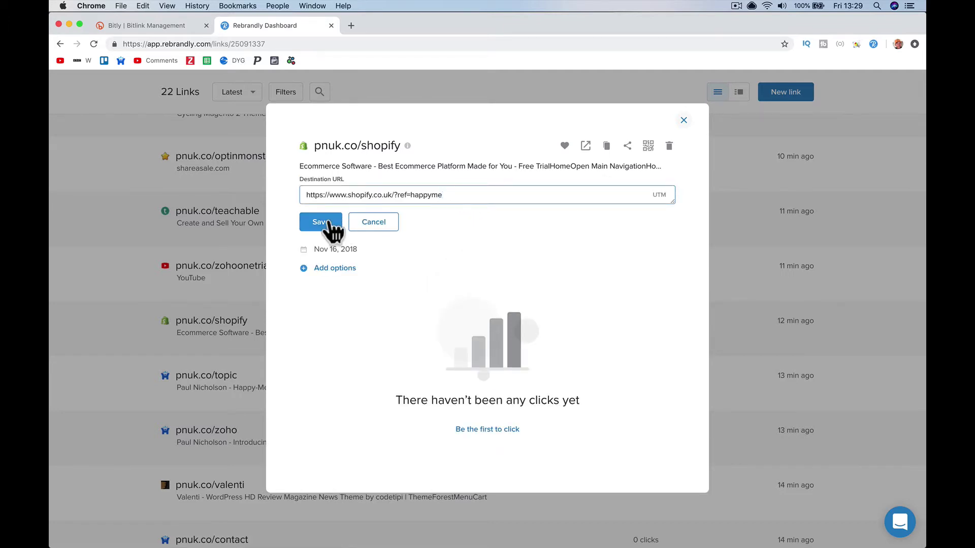
left_click(328, 223)
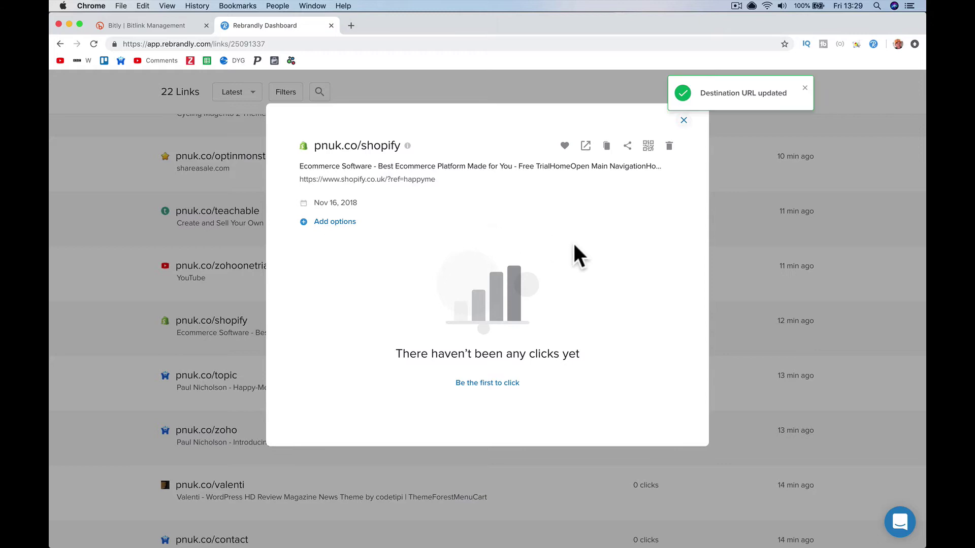
left_click(683, 120)
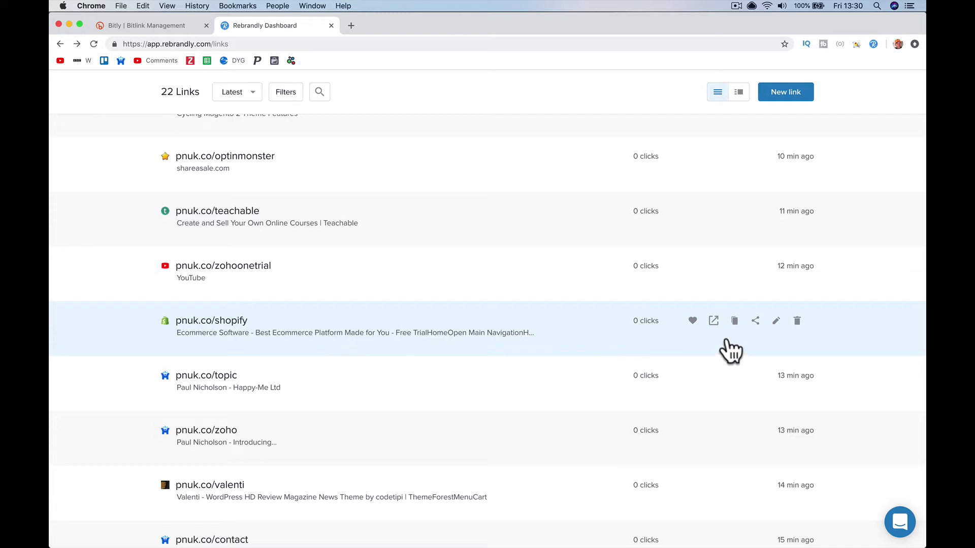
Copy the pnuk.co/shopify short link and open it in a new Chrome tab, confirming HTTPS shopify.co.uk/?ref=happyme
left_click(755, 322)
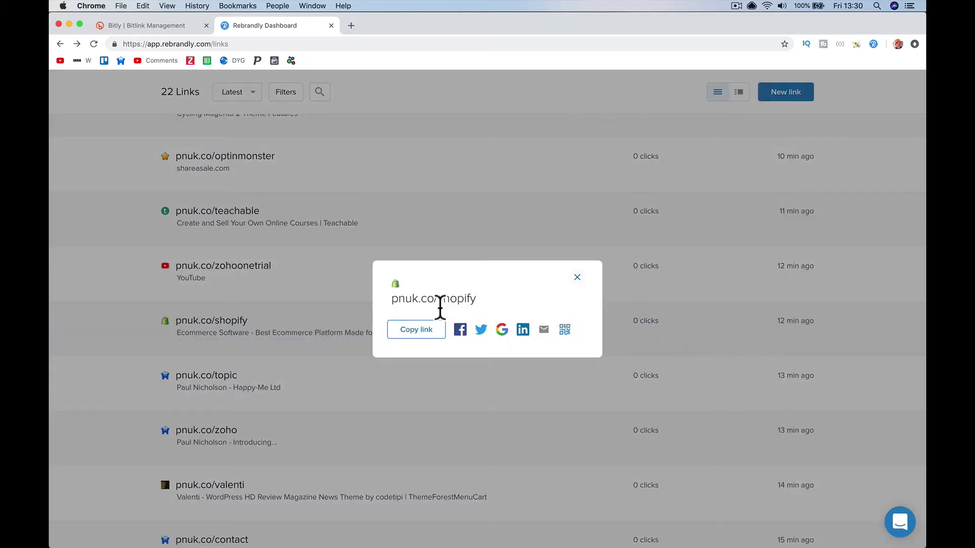
left_click(427, 330)
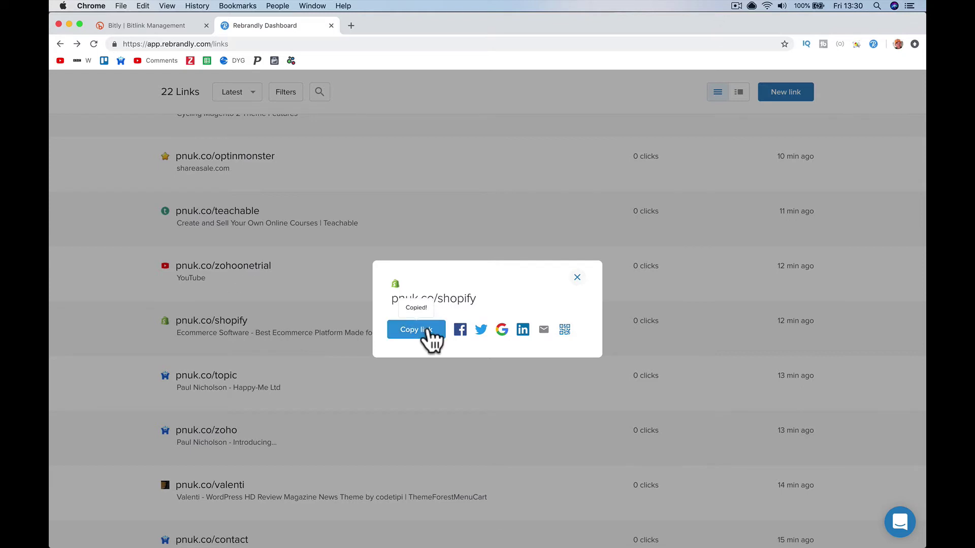
left_click(351, 26)
right_click(357, 41)
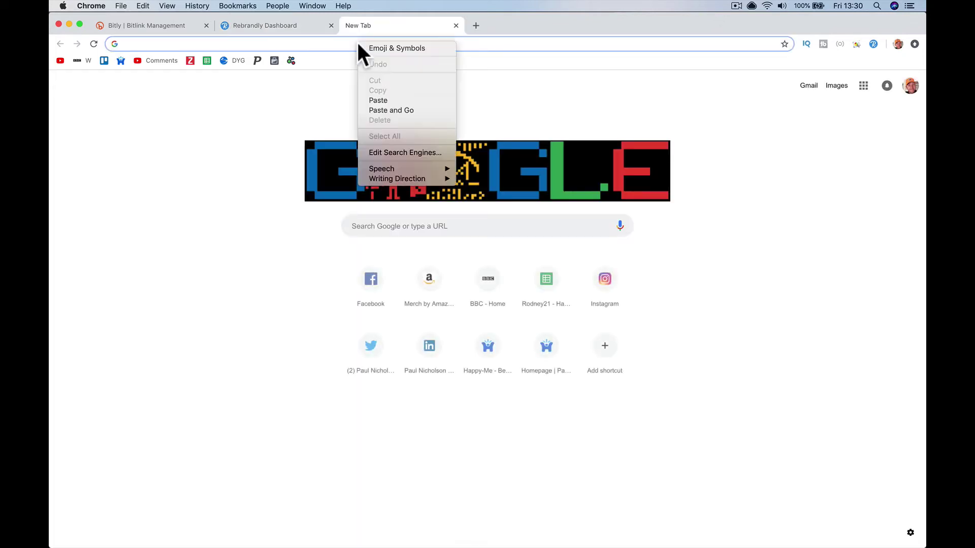
left_click(376, 108)
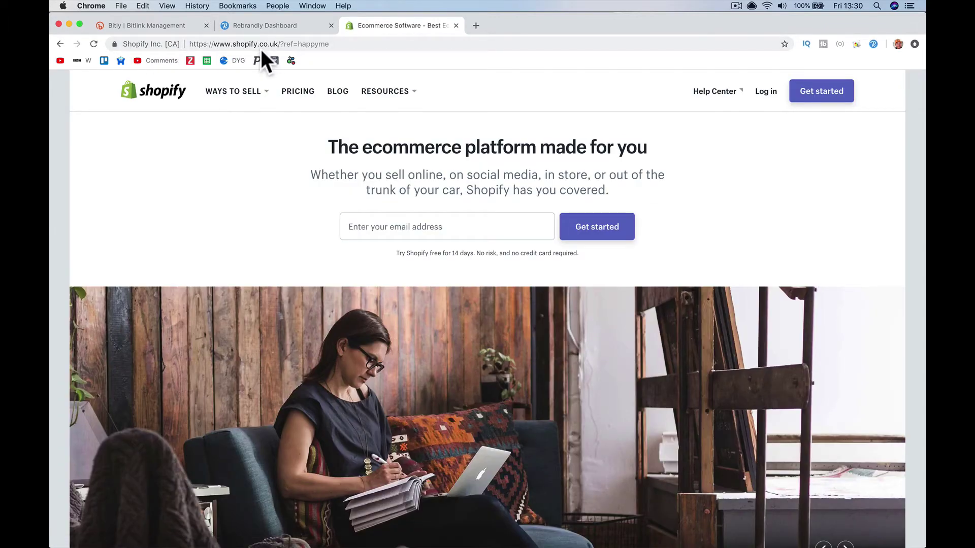
left_click(254, 44)
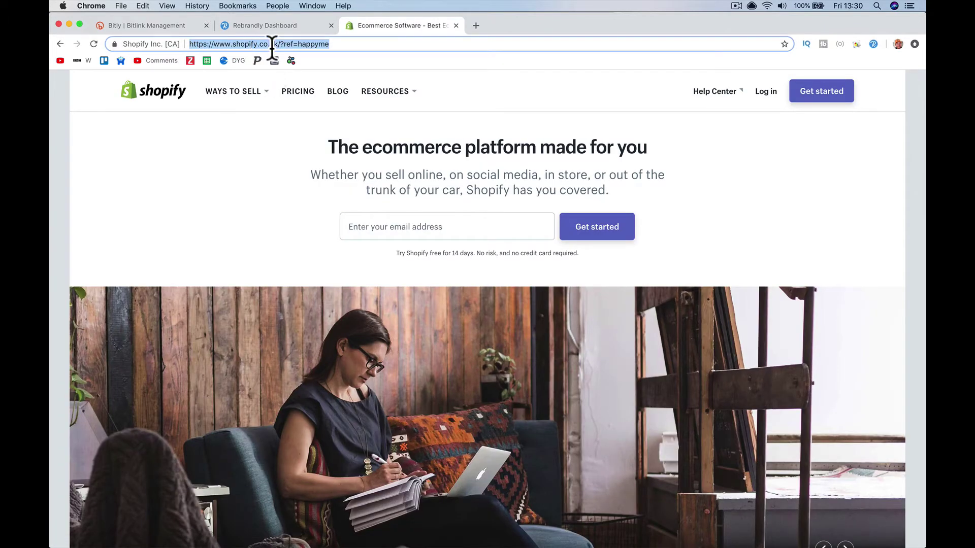
key("super+v")
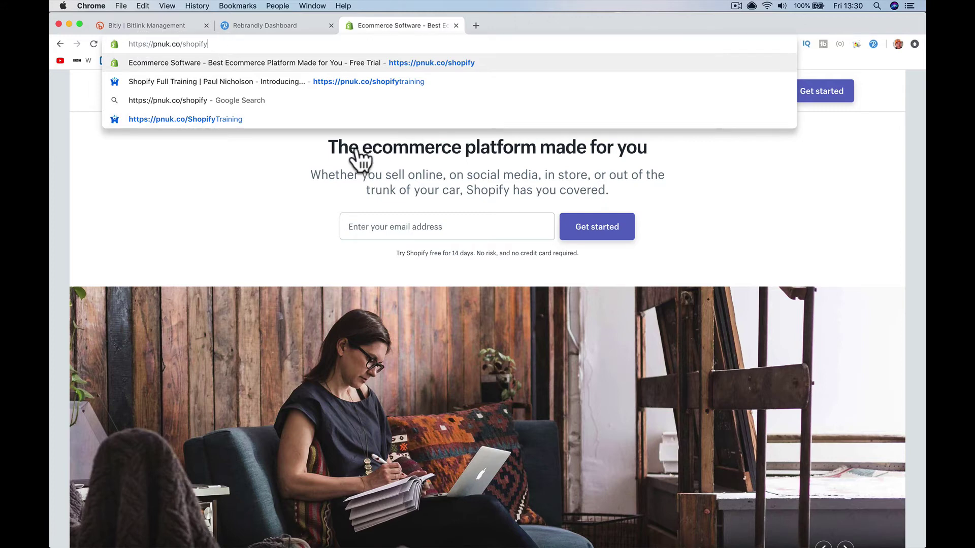
left_click(298, 178)
Back in Rebrandly, dismiss the pnuk.co/shopify share dialog and return to the top of the 22-link list
left_click(320, 20)
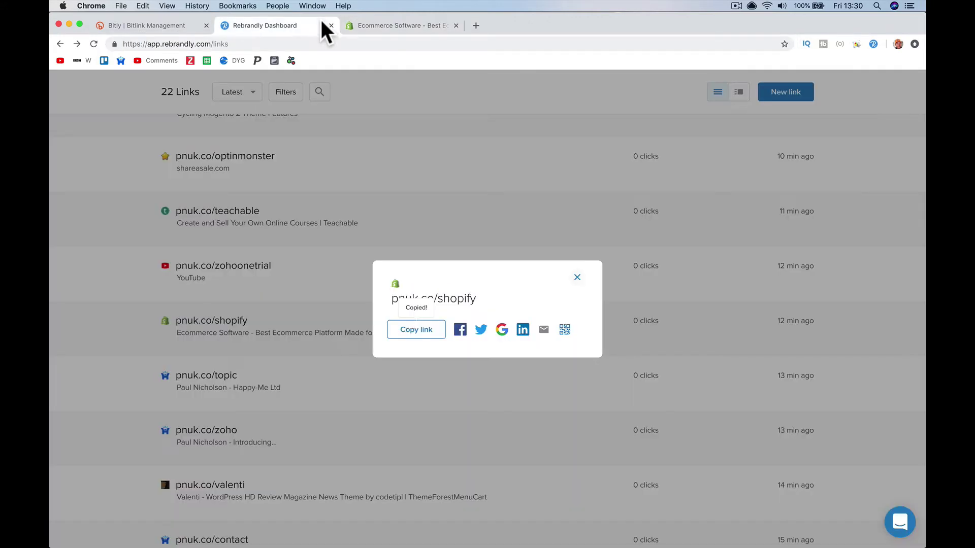
left_click(577, 277)
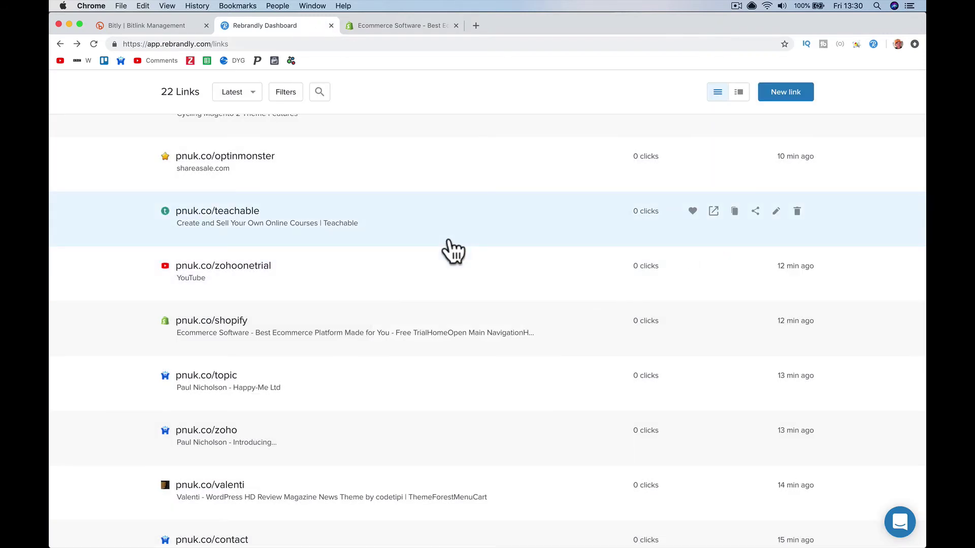
scroll(453, 250, "up", 3)
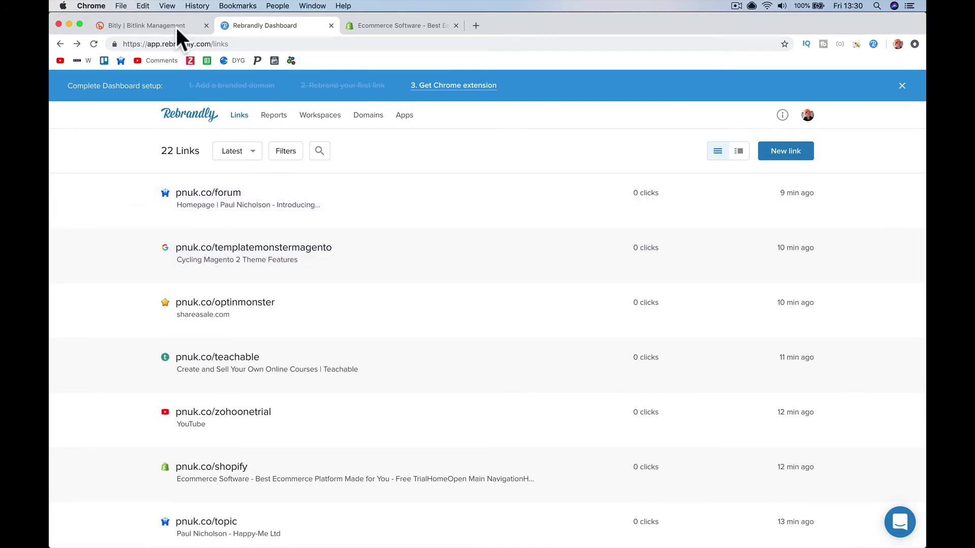
Return to the Bitly page for bit.ly/shopifydiscount12 and check its click chart, still at 0 clicks
left_click(176, 27)
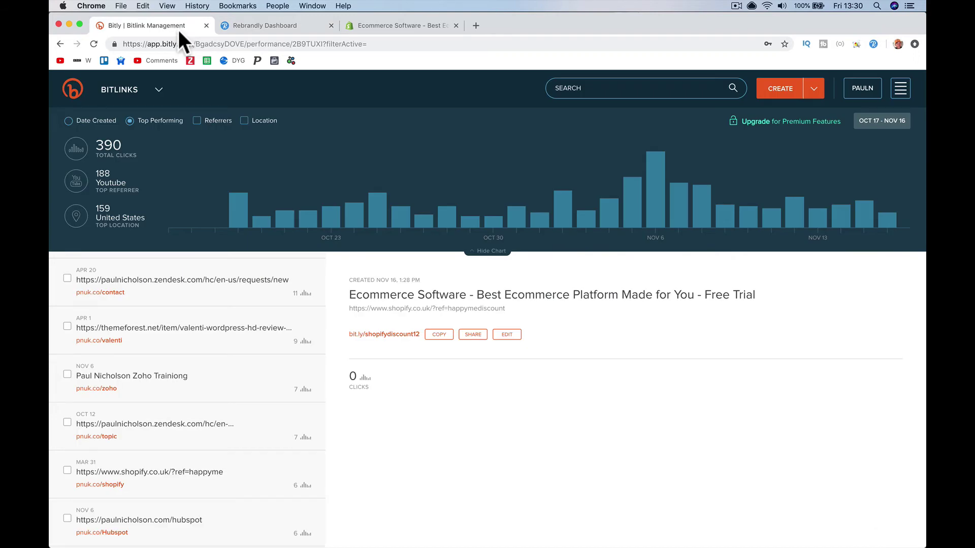
mouse_move(283, 175)
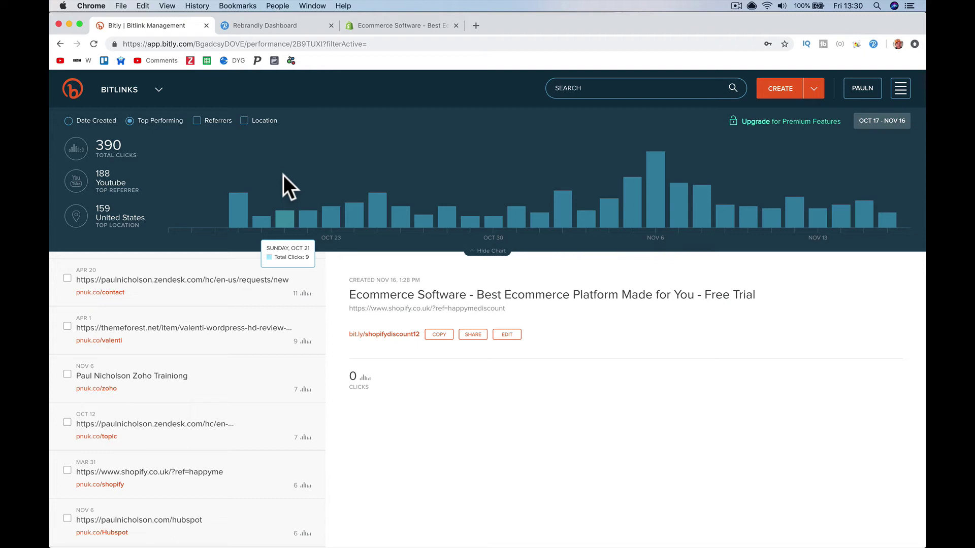
Switch back to the Rebrandly dashboard showing the 22 pnuk.co links
left_click(286, 24)
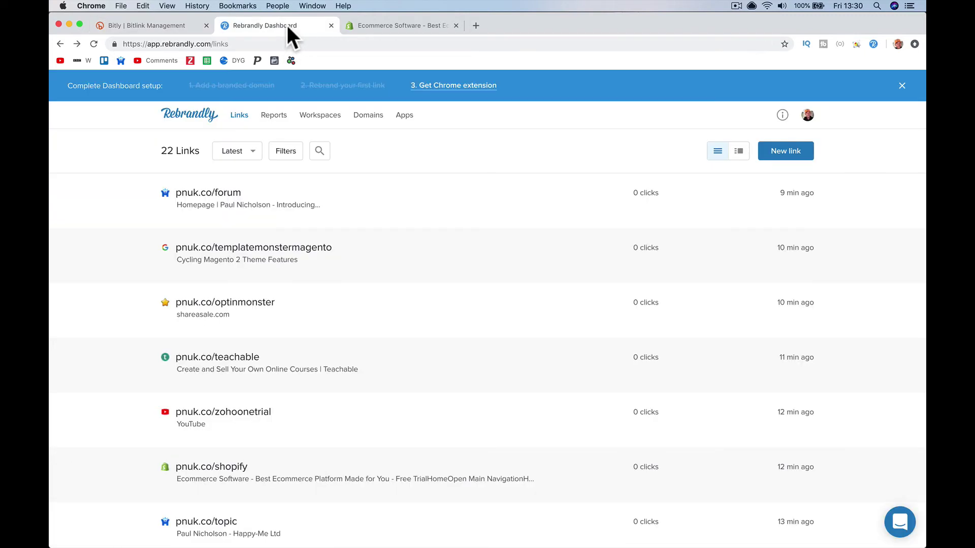